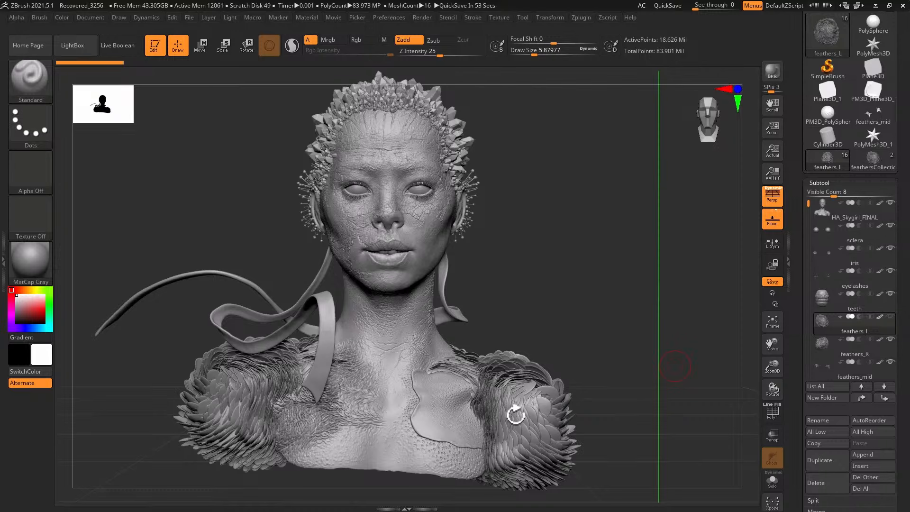
Step: Switch from the bust to the feathersCollection tool and make its feather subtool active and framed
{"action": "mouse_move", "coordinate": [605, 308]}
{"action": "left_mouse_down"}
{"action": "mouse_move", "coordinate": [591, 306]}
{"action": "mouse_move", "coordinate": [676, 382]}
{"action": "mouse_move", "coordinate": [646, 373]}
{"action": "left_mouse_up"}
{"action": "left_click", "coordinate": [873, 159]}
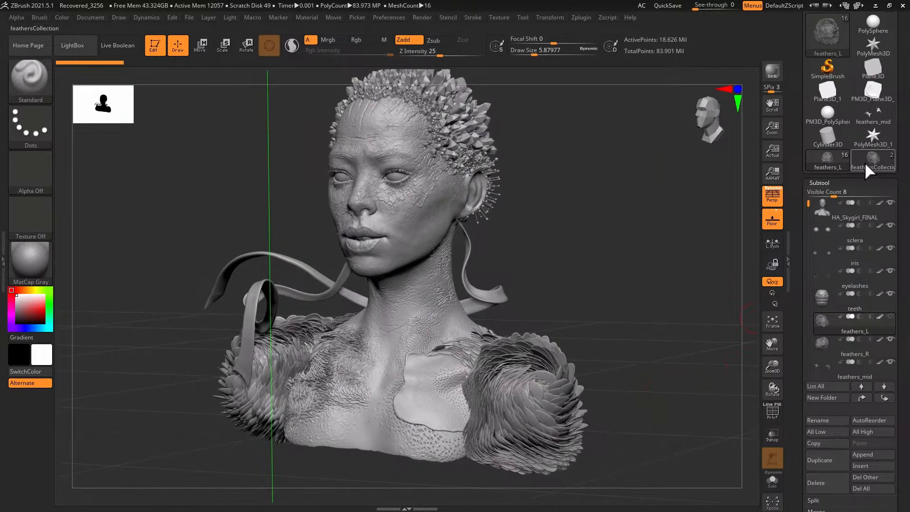
{"action": "mouse_move", "coordinate": [561, 340]}
{"action": "left_mouse_down"}
{"action": "mouse_move", "coordinate": [568, 355]}
{"action": "mouse_move", "coordinate": [615, 349]}
{"action": "mouse_move", "coordinate": [624, 358]}
{"action": "left_mouse_up"}
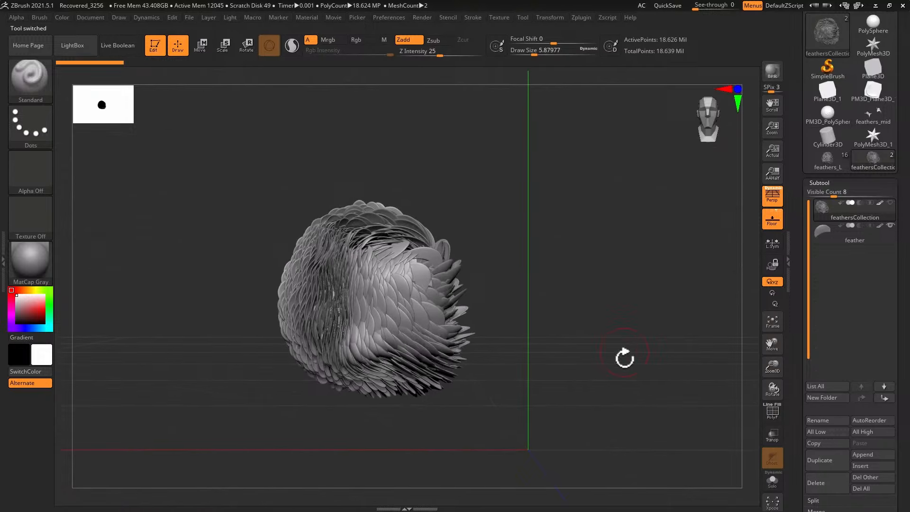
{"action": "left_click", "coordinate": [854, 232]}
{"action": "key", "text": "f"}
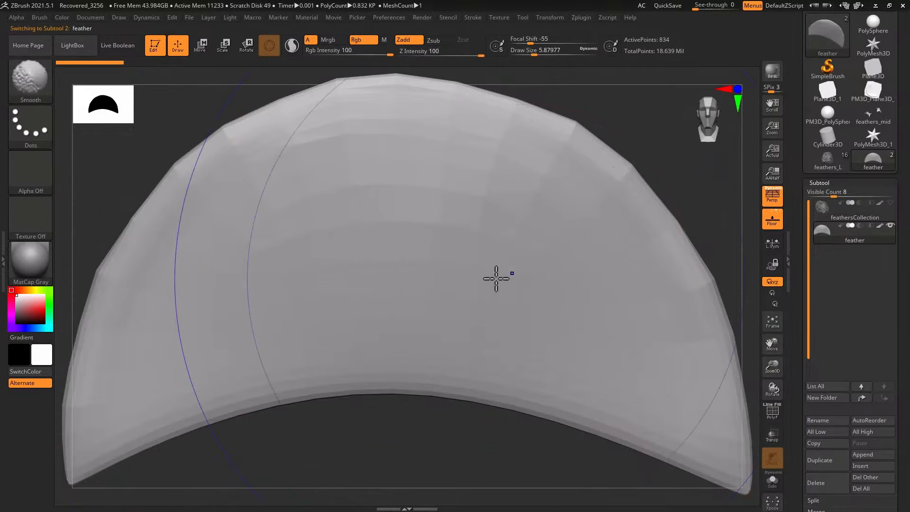
Step: Set the draw size to about 1.01 and create a new InsertMesh brush from the feather mesh
{"action": "left_click_drag", "start_coordinate": [429, 416], "coordinate": [421, 462], "text": "alt"}
{"action": "left_click", "coordinate": [771, 411]}
{"action": "key", "text": "s"}
{"action": "mouse_move", "coordinate": [557, 429]}
{"action": "left_mouse_down"}
{"action": "mouse_move", "coordinate": [532, 428]}
{"action": "mouse_move", "coordinate": [627, 429]}
{"action": "mouse_move", "coordinate": [571, 431]}
{"action": "left_mouse_up"}
{"action": "left_click", "coordinate": [772, 411]}
{"action": "left_click", "coordinate": [27, 83]}
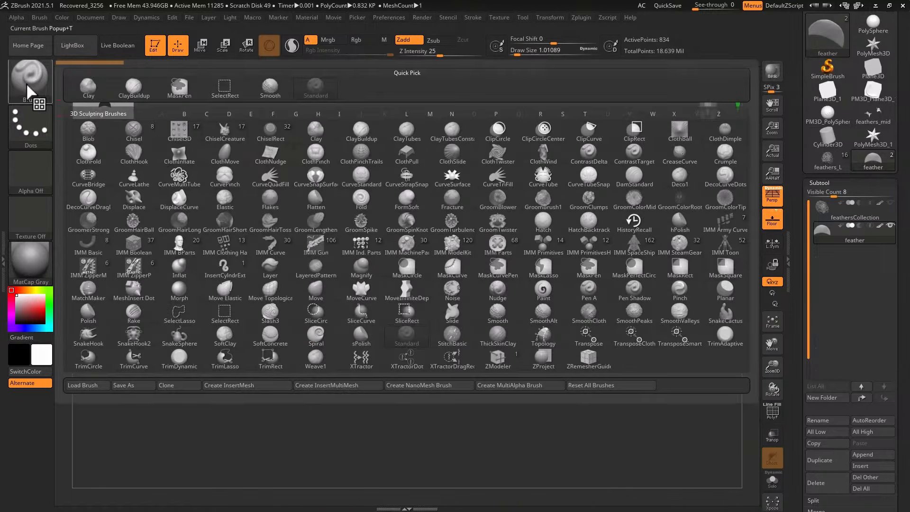
{"action": "left_click", "coordinate": [272, 383]}
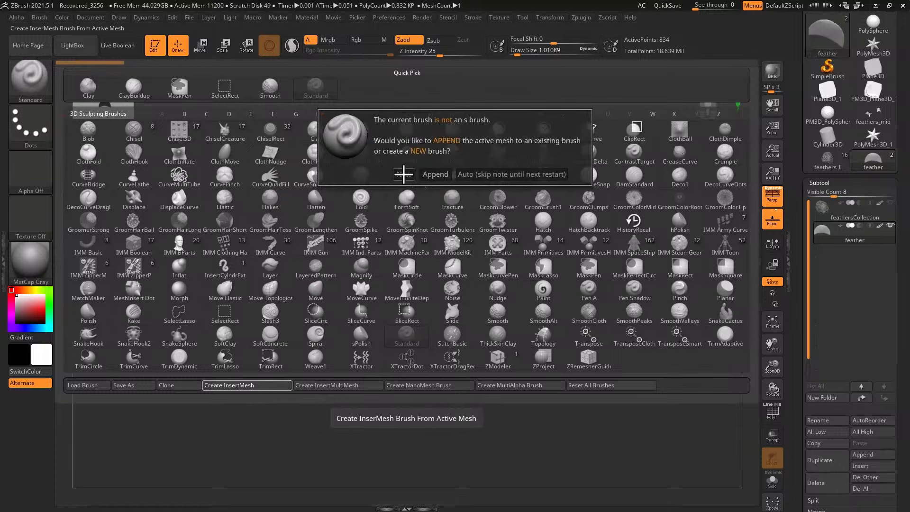
{"action": "left_click", "coordinate": [403, 174]}
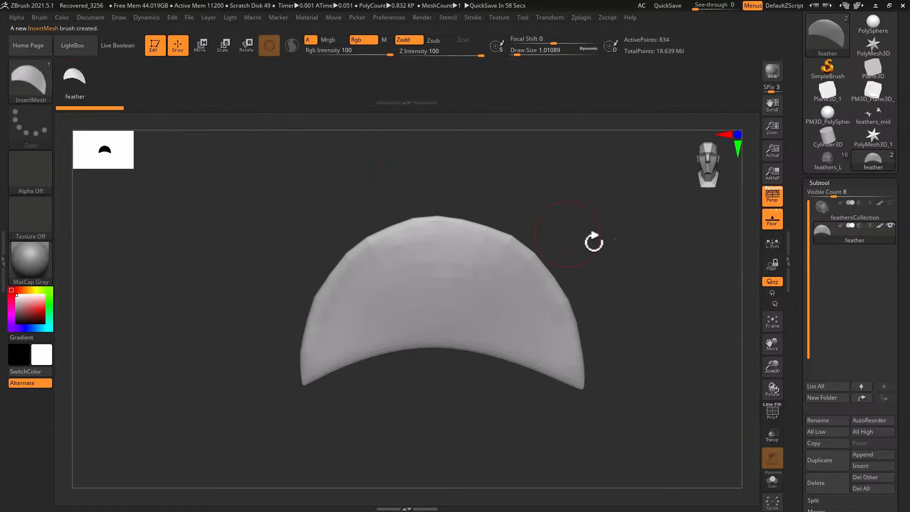
Step: Select the ZModeler brush and load a low-resolution 3D sphere converted to a PolyMesh3D
{"action": "left_click", "coordinate": [27, 81]}
{"action": "left_click", "coordinate": [497, 359]}
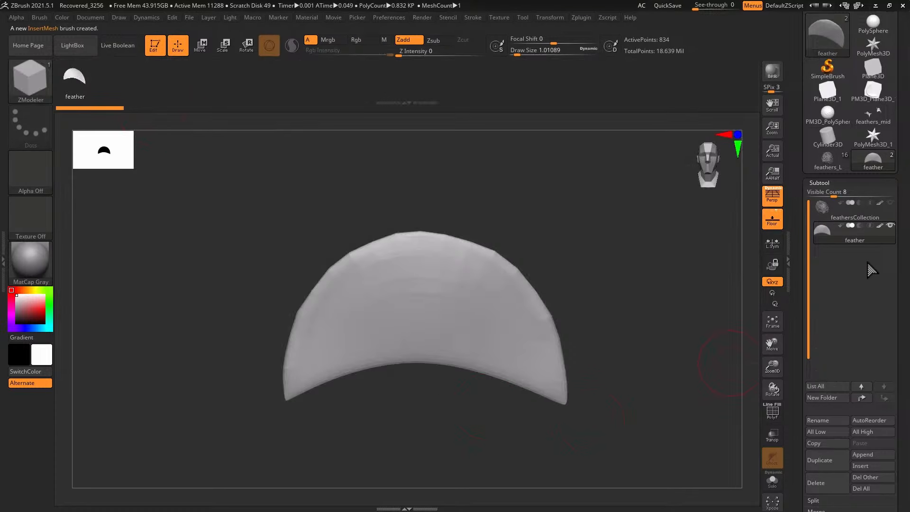
{"action": "left_click_drag", "start_coordinate": [902, 87], "coordinate": [902, 119]}
{"action": "left_click", "coordinate": [872, 55]}
{"action": "left_click", "coordinate": [826, 67]}
{"action": "left_click", "coordinate": [869, 78]}
{"action": "left_click_drag", "start_coordinate": [814, 374], "coordinate": [814, 303]}
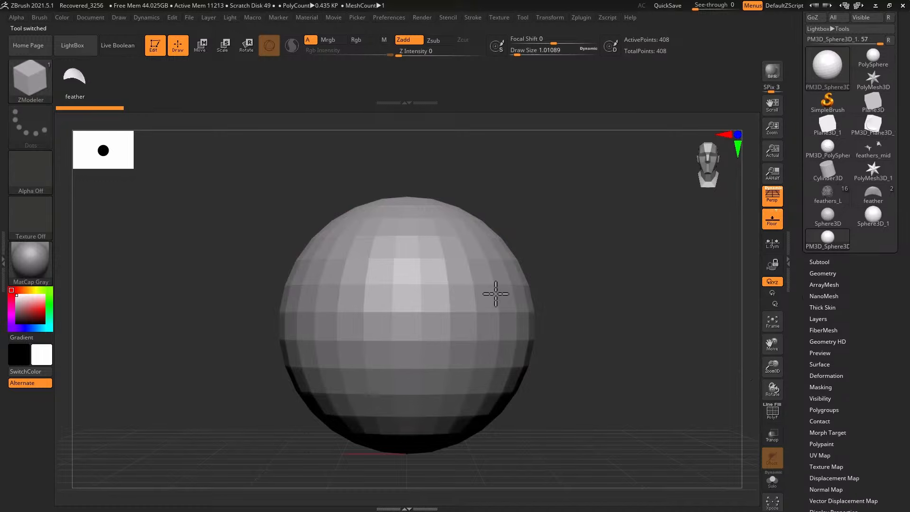
Step: Insert the feather as a NanoMesh on all polygons of the sphere with ZModeler
{"action": "key", "text": "space"}
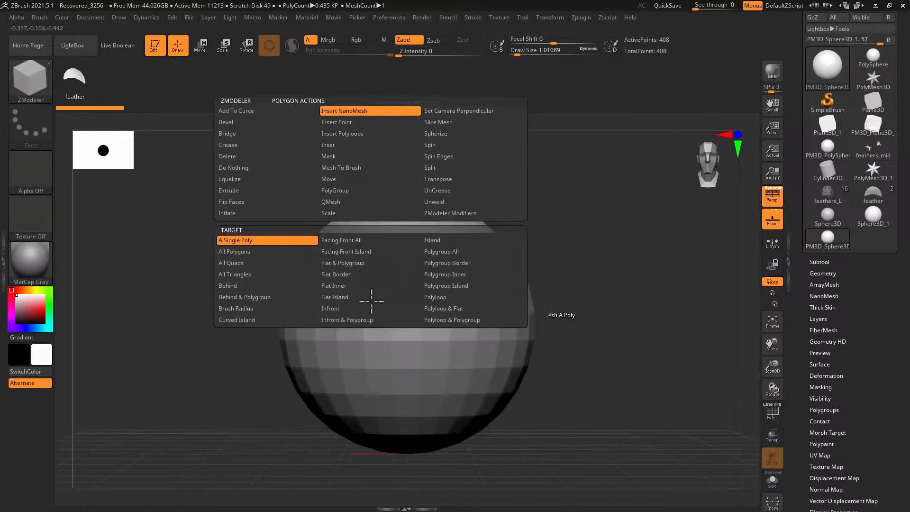
{"action": "left_click", "coordinate": [240, 251]}
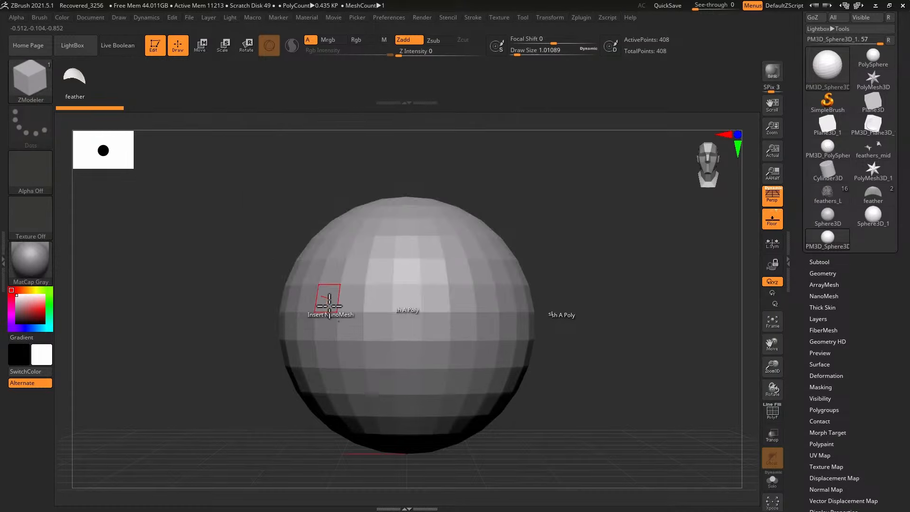
{"action": "left_click_drag", "start_coordinate": [351, 301], "coordinate": [325, 386]}
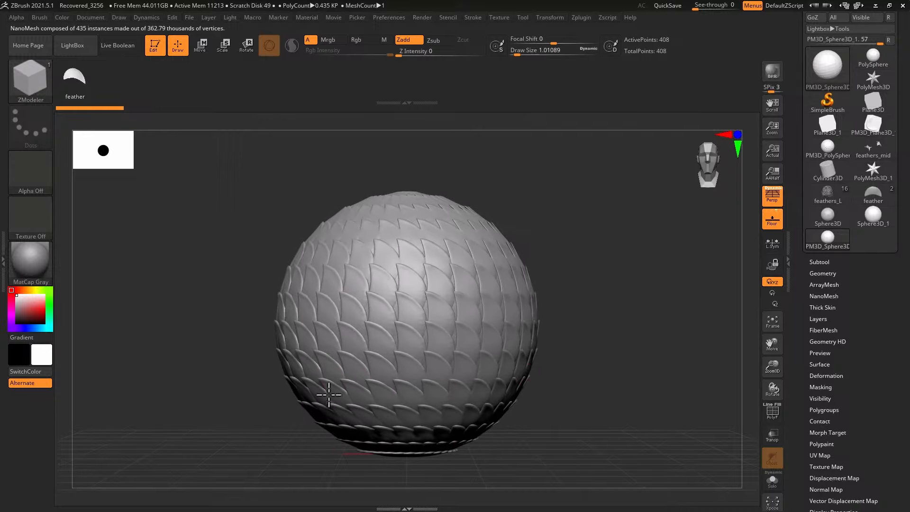
Step: Set the NanoMesh feathers' rotation to X -28, Y -13 and Z -112, with No Alignment
{"action": "left_click_drag", "start_coordinate": [826, 307], "coordinate": [825, 256]}
{"action": "left_click", "coordinate": [823, 238]}
{"action": "left_click_drag", "start_coordinate": [827, 333], "coordinate": [833, 355]}
{"action": "left_click_drag", "start_coordinate": [621, 334], "coordinate": [685, 360]}
{"action": "left_click_drag", "start_coordinate": [828, 342], "coordinate": [818, 332]}
{"action": "left_click_drag", "start_coordinate": [720, 379], "coordinate": [635, 393]}
{"action": "left_click_drag", "start_coordinate": [834, 353], "coordinate": [817, 351]}
{"action": "left_click_drag", "start_coordinate": [828, 341], "coordinate": [826, 341]}
{"action": "left_click_drag", "start_coordinate": [819, 331], "coordinate": [824, 331]}
{"action": "left_click_drag", "start_coordinate": [822, 353], "coordinate": [814, 353]}
{"action": "left_click_drag", "start_coordinate": [682, 308], "coordinate": [697, 341]}
{"action": "left_click", "coordinate": [820, 421]}
{"action": "left_click", "coordinate": [849, 500]}
Step: Set the NanoMesh size to 1.26116, width 0.57275 and length 2.47966, with width variation 16 and length variation 45
{"action": "left_click_drag", "start_coordinate": [829, 263], "coordinate": [834, 263]}
{"action": "left_click_drag", "start_coordinate": [829, 252], "coordinate": [826, 251]}
{"action": "left_click_drag", "start_coordinate": [873, 263], "coordinate": [885, 263]}
{"action": "left_click_drag", "start_coordinate": [873, 251], "coordinate": [881, 251]}
{"action": "left_click_drag", "start_coordinate": [864, 240], "coordinate": [863, 240]}
{"action": "left_click_drag", "start_coordinate": [654, 327], "coordinate": [668, 331]}
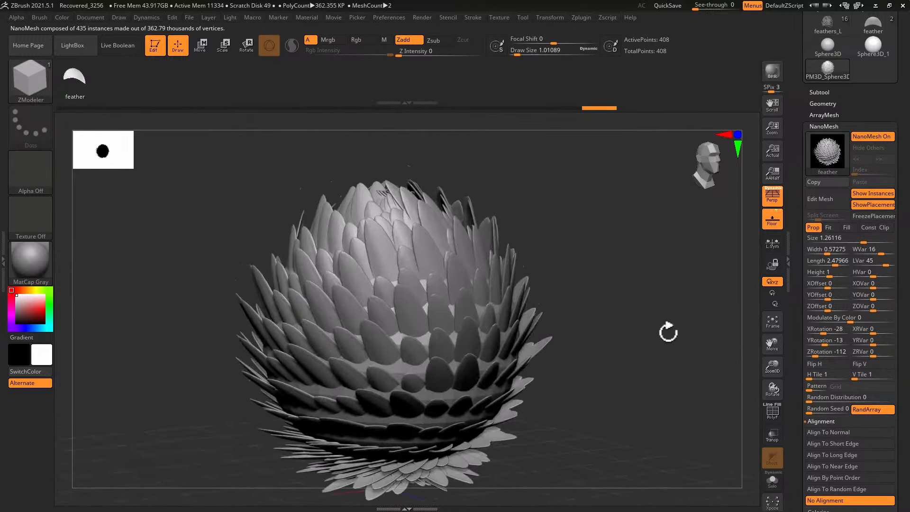
Step: Convert the NanoMesh feathers on the sphere into real mesh geometry
{"action": "left_click_drag", "start_coordinate": [905, 405], "coordinate": [907, 181]}
{"action": "left_click", "coordinate": [819, 476]}
{"action": "left_click", "coordinate": [840, 408]}
Step: Isolate the feathers and delete the hidden base sphere geometry
{"action": "left_click", "coordinate": [504, 315], "text": "ctrl+shift"}
{"action": "left_click", "coordinate": [820, 21]}
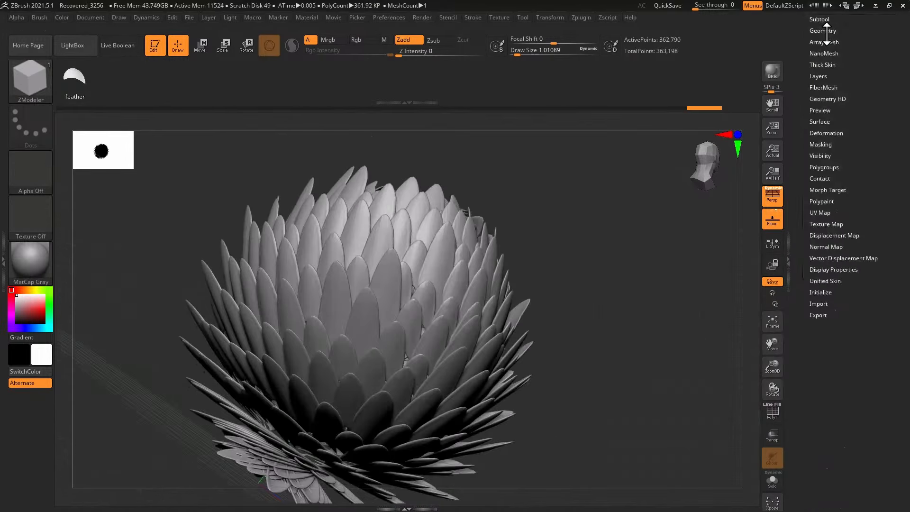
{"action": "left_click", "coordinate": [821, 30]}
{"action": "left_click", "coordinate": [829, 223]}
{"action": "left_click", "coordinate": [827, 268]}
Step: Auto-group the mesh so that each feather gets its own polygroup
{"action": "mouse_move", "coordinate": [630, 323]}
{"action": "left_mouse_down"}
{"action": "mouse_move", "coordinate": [217, 276]}
{"action": "mouse_move", "coordinate": [181, 205]}
{"action": "left_mouse_up"}
{"action": "left_click", "coordinate": [823, 234]}
{"action": "left_click", "coordinate": [823, 243]}
Step: Reshape the ball of feathers with the Move brush at a draw size of about 205
{"action": "key", "text": "b"}
{"action": "key", "text": "m"}
{"action": "left_click", "coordinate": [319, 296]}
{"action": "key", "text": "s"}
{"action": "left_click_drag", "start_coordinate": [431, 268], "coordinate": [442, 269]}
{"action": "right_click_drag", "start_coordinate": [443, 268], "coordinate": [404, 299]}
{"action": "left_click_drag", "start_coordinate": [451, 294], "coordinate": [445, 289]}
{"action": "left_click_drag", "start_coordinate": [289, 266], "coordinate": [484, 268]}
{"action": "left_click_drag", "start_coordinate": [194, 225], "coordinate": [165, 194], "text": "ctrl"}
{"action": "left_click_drag", "start_coordinate": [166, 194], "coordinate": [114, 125]}
{"action": "key", "text": "b"}
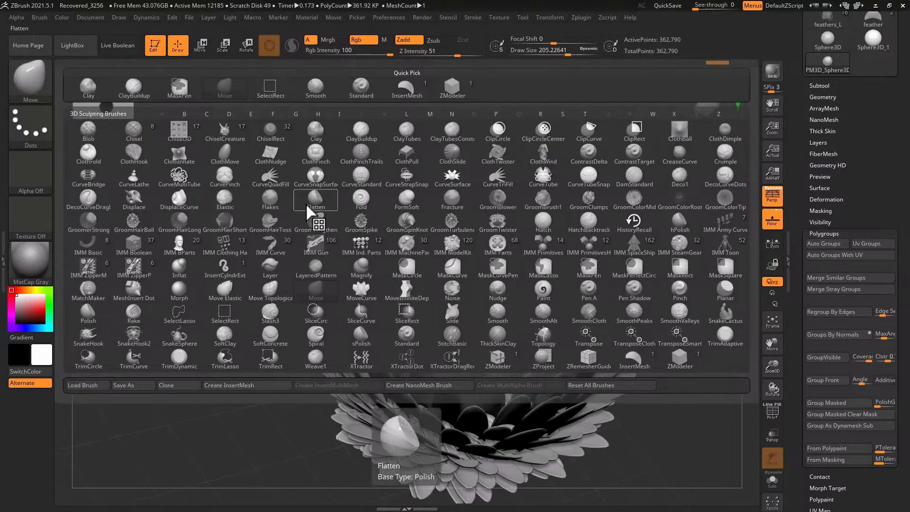
{"action": "key", "text": "g"}
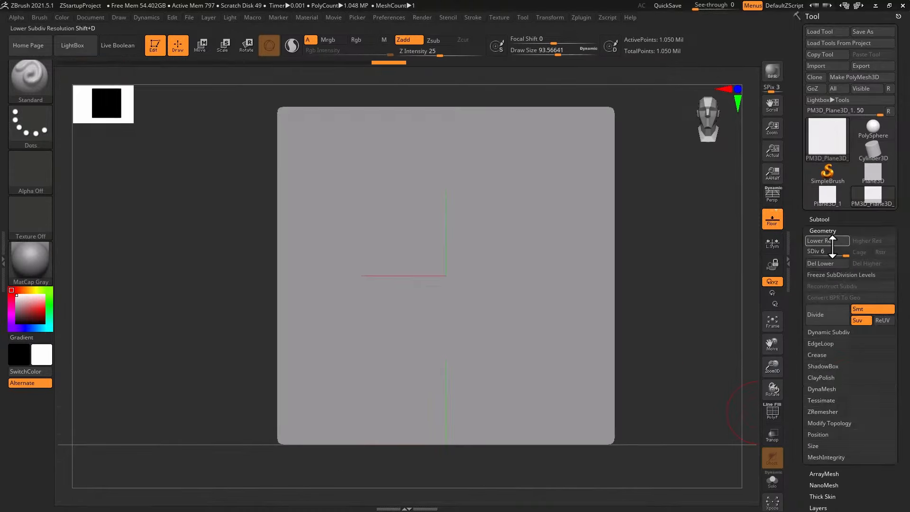
Step: Mask the plane except for a curved crescent shape, and blur the mask at subdivision level 4
{"action": "left_click", "coordinate": [771, 411]}
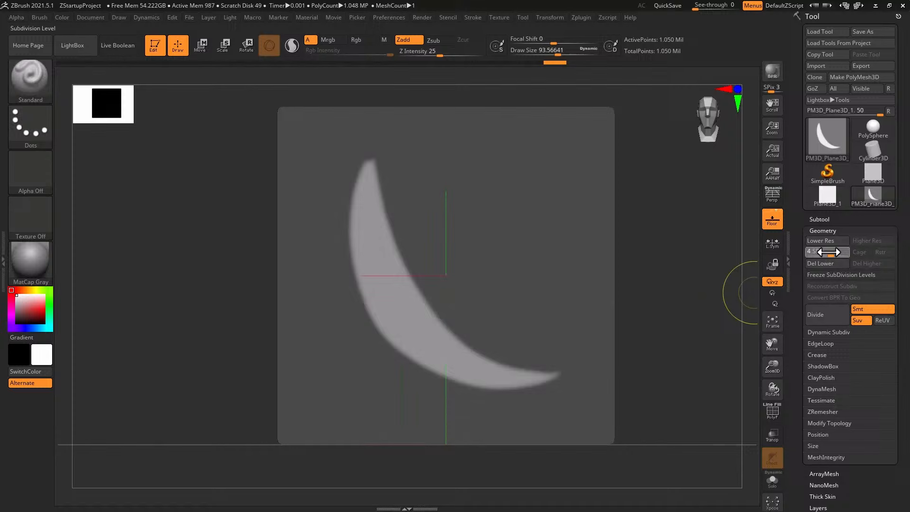
{"action": "left_click", "coordinate": [829, 252]}
{"action": "left_click", "coordinate": [504, 280], "text": "ctrl"}
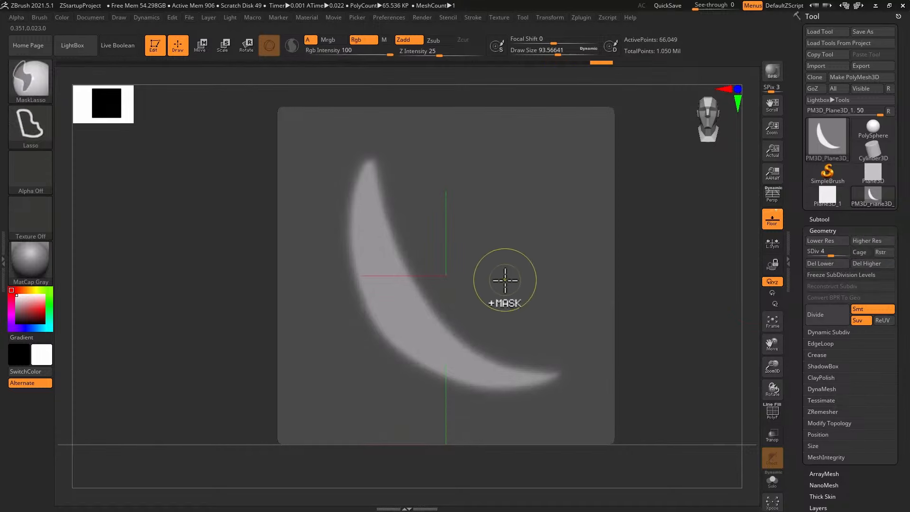
{"action": "left_click", "coordinate": [519, 286], "text": "ctrl"}
Step: Return to subdivision level 6 and raise the unmasked crescent off the plane with the Move gizmo
{"action": "key", "text": "d"}
{"action": "key", "text": "d"}
{"action": "left_click_drag", "start_coordinate": [187, 235], "coordinate": [187, 123]}
{"action": "key", "text": "w"}
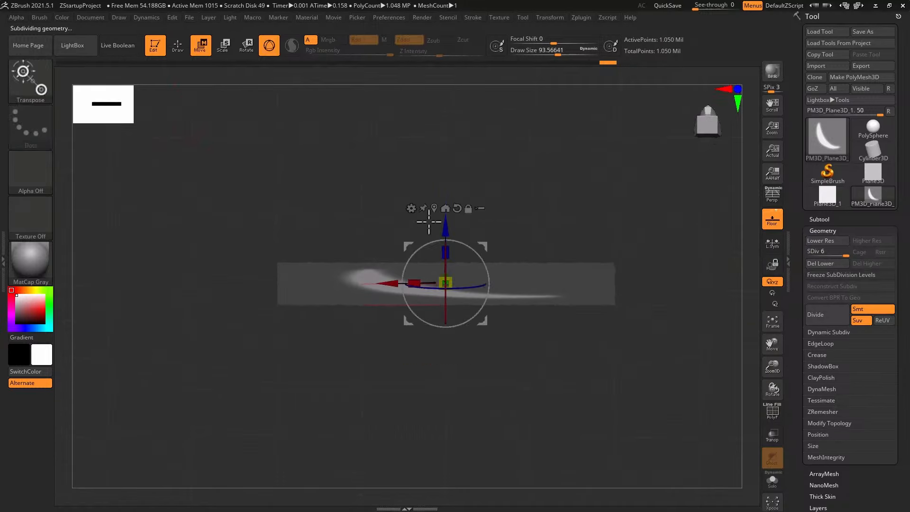
{"action": "left_click_drag", "start_coordinate": [445, 222], "coordinate": [445, 192]}
{"action": "left_click_drag", "start_coordinate": [364, 189], "coordinate": [371, 329], "text": "shift"}
{"action": "key", "text": "q"}
Step: Smooth the raised crescent at subdivision level 4 with a draw size of about 149, and shift it slightly
{"action": "key", "text": "s"}
{"action": "left_click_drag", "start_coordinate": [347, 275], "coordinate": [352, 275]}
{"action": "left_click", "coordinate": [829, 252]}
{"action": "mouse_move", "coordinate": [410, 317]}
{"action": "left_mouse_down", "text": "shift"}
{"action": "mouse_move", "coordinate": [386, 327]}
{"action": "mouse_move", "coordinate": [357, 205]}
{"action": "mouse_move", "coordinate": [473, 381]}
{"action": "mouse_move", "coordinate": [384, 293]}
{"action": "left_mouse_up", "text": "shift"}
{"action": "key", "text": "w"}
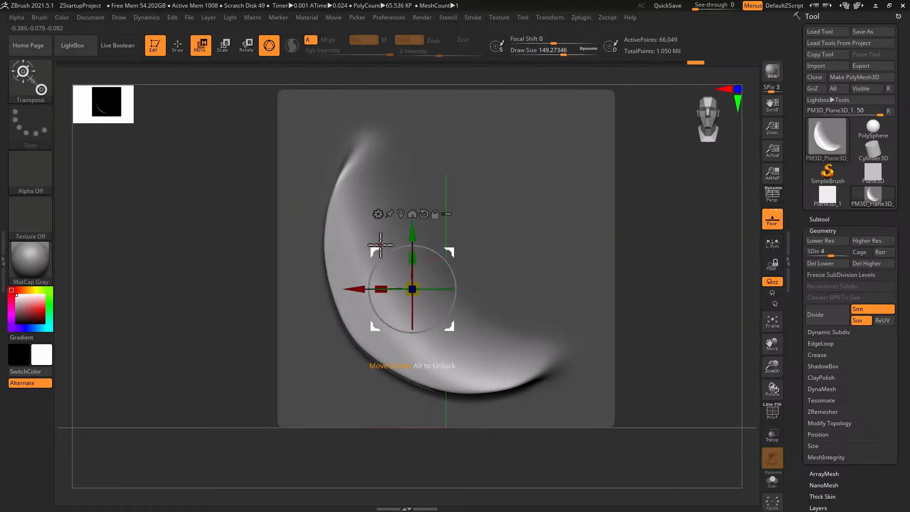
{"action": "left_click_drag", "start_coordinate": [378, 245], "coordinate": [366, 256]}
{"action": "key", "text": "q"}
{"action": "mouse_move", "coordinate": [346, 217]}
{"action": "left_mouse_down", "text": "shift"}
{"action": "mouse_move", "coordinate": [467, 391]}
{"action": "mouse_move", "coordinate": [367, 313]}
{"action": "mouse_move", "coordinate": [380, 289]}
{"action": "left_mouse_up", "text": "shift"}
Step: Inflate the crescent with the Inflat brush at a draw size of about 114 and smooth its surface
{"action": "mouse_move", "coordinate": [222, 213]}
{"action": "left_mouse_down"}
{"action": "mouse_move", "coordinate": [187, 173]}
{"action": "mouse_move", "coordinate": [204, 185]}
{"action": "left_mouse_up"}
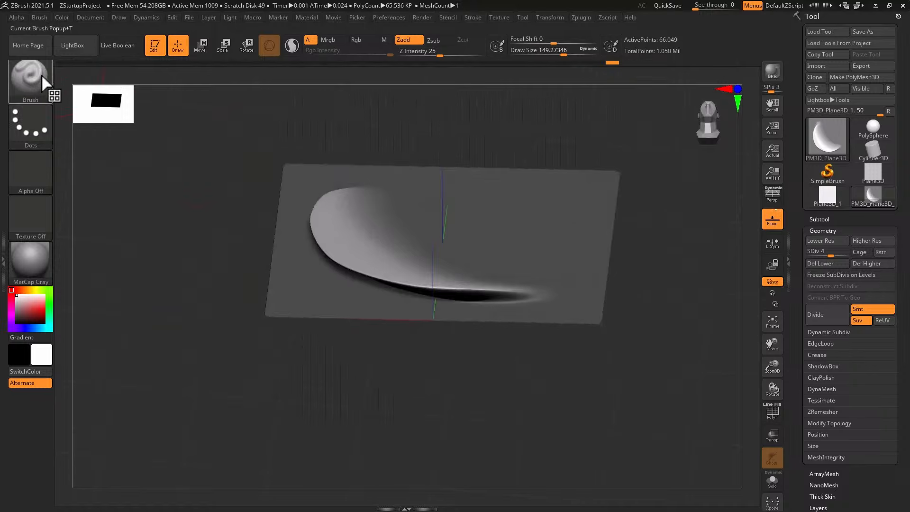
{"action": "key", "text": "b"}
{"action": "key", "text": "i"}
{"action": "key", "text": "n"}
{"action": "left_click_drag", "start_coordinate": [190, 239], "coordinate": [215, 235]}
{"action": "key", "text": "s"}
{"action": "mouse_move", "coordinate": [475, 333]}
{"action": "left_mouse_down"}
{"action": "mouse_move", "coordinate": [325, 272]}
{"action": "mouse_move", "coordinate": [327, 197]}
{"action": "left_mouse_up"}
{"action": "left_click_drag", "start_coordinate": [246, 265], "coordinate": [261, 303], "text": "shift"}
{"action": "left_click_drag", "start_coordinate": [347, 305], "coordinate": [495, 350], "text": "shift"}
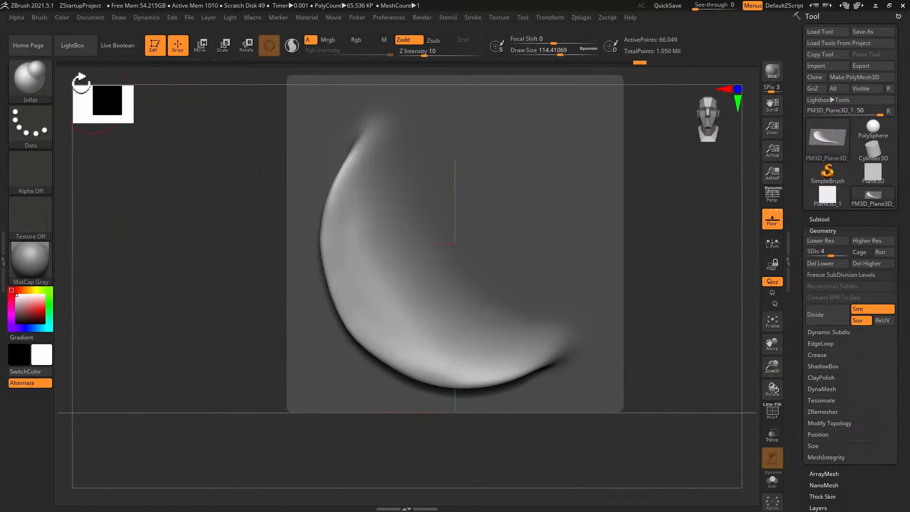
Step: Pull the crescent's outer curve outward with the Move brush at a draw size of about 155
{"action": "key", "text": "b"}
{"action": "key", "text": "m"}
{"action": "key", "text": "v"}
{"action": "key", "text": "s"}
{"action": "left_click_drag", "start_coordinate": [331, 344], "coordinate": [369, 345]}
{"action": "mouse_move", "coordinate": [369, 344]}
{"action": "left_mouse_down"}
{"action": "mouse_move", "coordinate": [355, 346]}
{"action": "mouse_move", "coordinate": [314, 279]}
{"action": "left_mouse_up"}
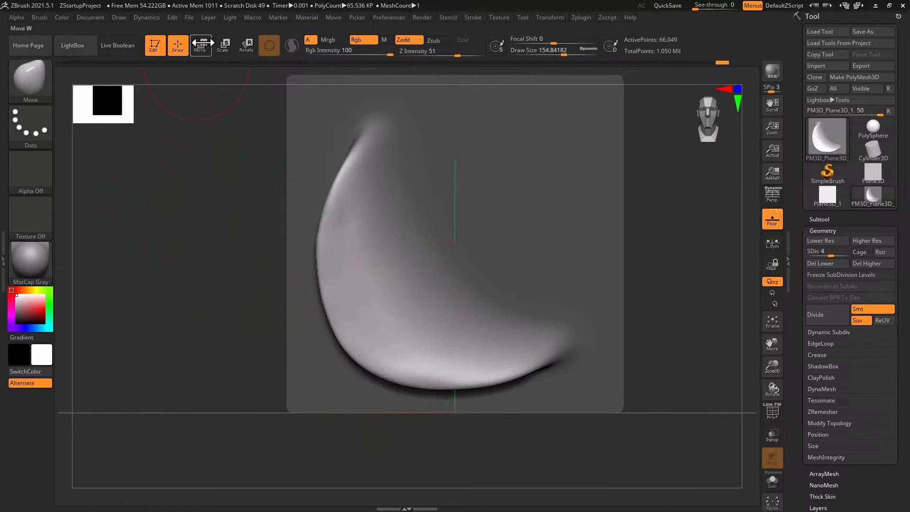
Step: Clear the mask on the plane, return to subdivision level 6, and enlarge the draw size to about 192
{"action": "key", "text": "shift"}
{"action": "right_click_drag", "start_coordinate": [429, 228], "coordinate": [194, 242], "text": "ctrl"}
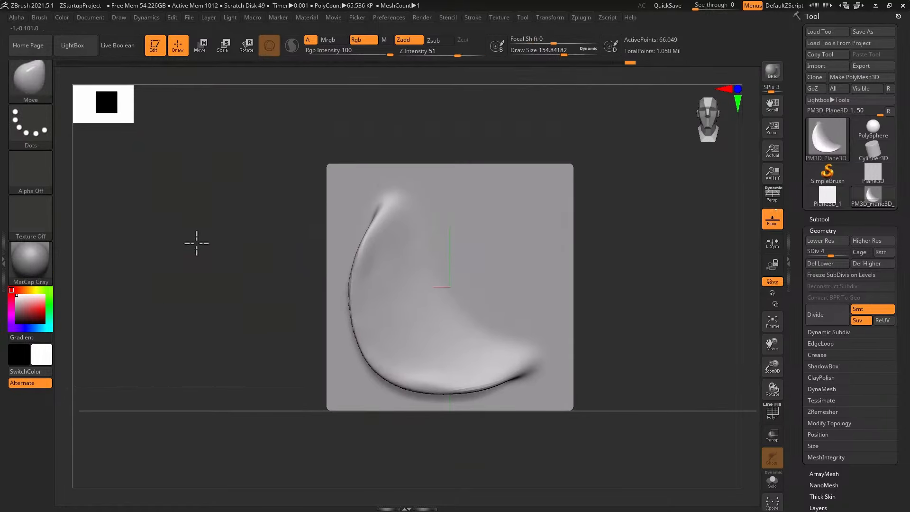
{"action": "key", "text": "d"}
{"action": "key", "text": "d"}
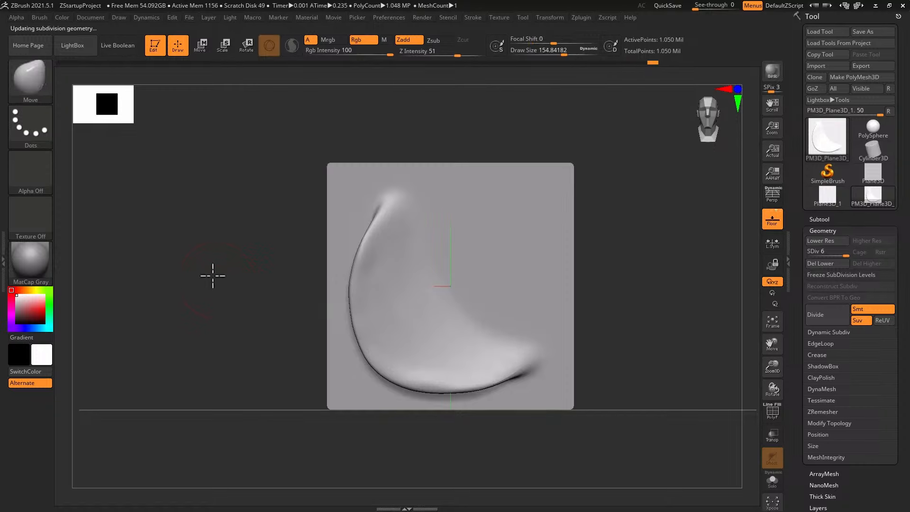
{"action": "left_click_drag", "start_coordinate": [361, 331], "coordinate": [410, 390]}
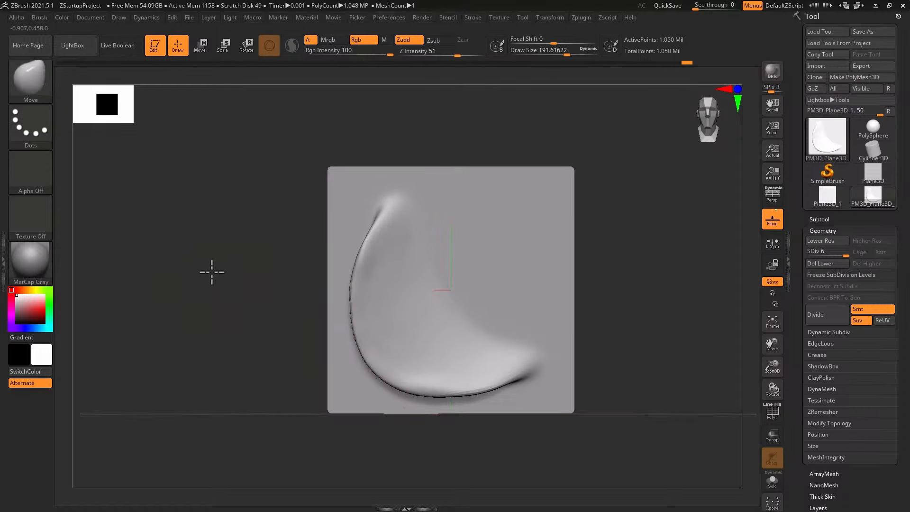
Step: Clone the Chisel3D brush and replace the clone's shapes with the sculpted scale mesh
{"action": "key", "text": "b"}
{"action": "left_click", "coordinate": [177, 134]}
{"action": "left_click", "coordinate": [39, 17]}
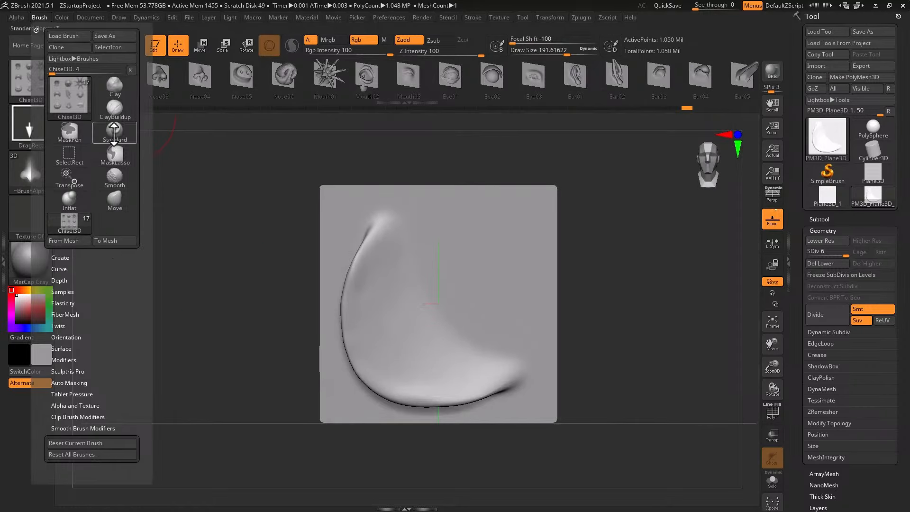
{"action": "left_click", "coordinate": [57, 47]}
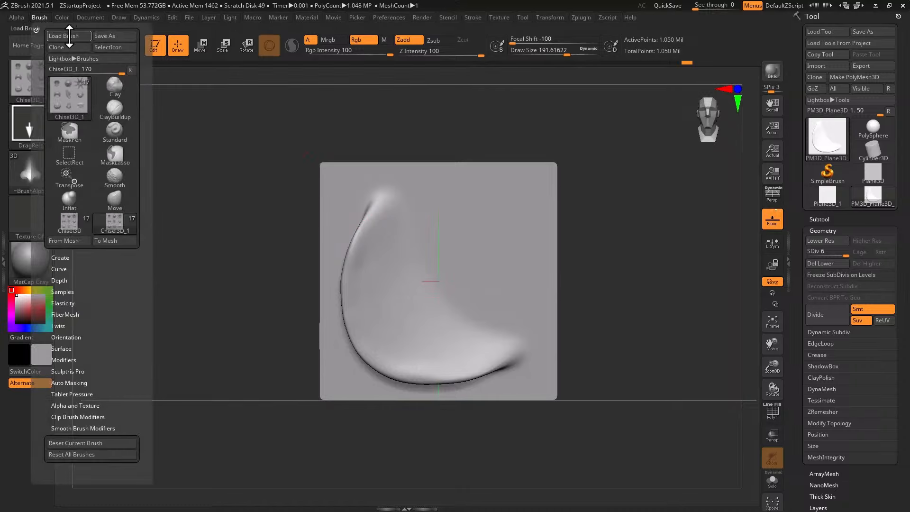
{"action": "left_click", "coordinate": [63, 241]}
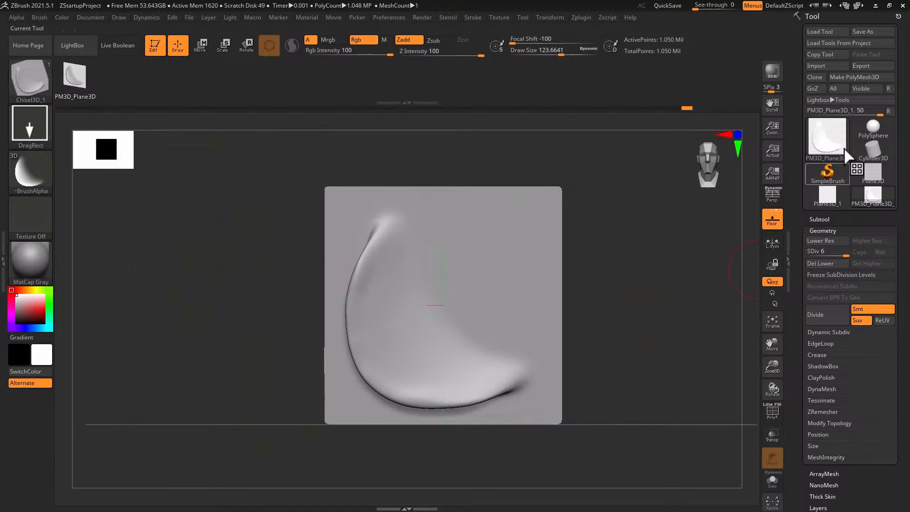
Step: Load the PolySphere as a PolyMesh3D and divide it to subdivision level 3
{"action": "left_click", "coordinate": [871, 128]}
{"action": "left_click", "coordinate": [834, 77]}
{"action": "left_click", "coordinate": [772, 410]}
{"action": "left_click", "coordinate": [772, 411]}
{"action": "left_click", "coordinate": [818, 340]}
{"action": "left_click", "coordinate": [818, 341]}
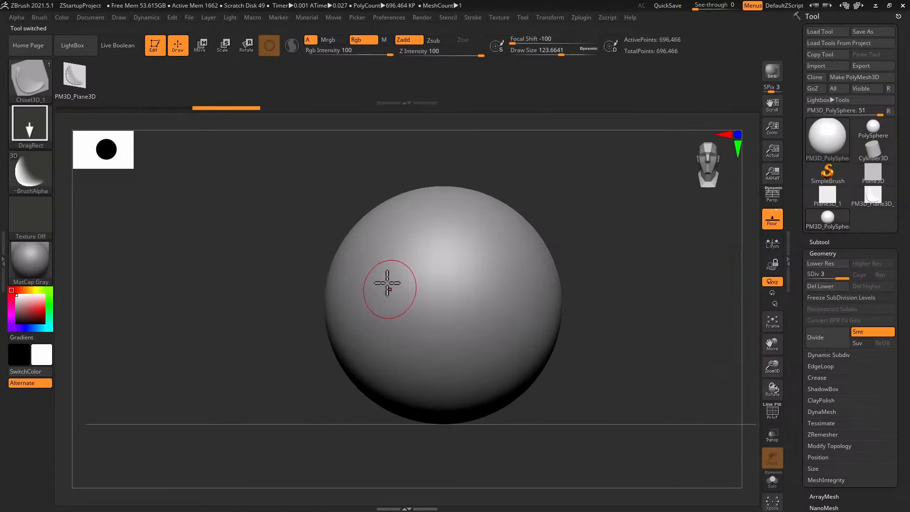
Step: Stamp a cluster of overlapping scales onto the front of the sphere with the custom Chisel3D brush
{"action": "left_click_drag", "start_coordinate": [402, 283], "coordinate": [384, 247]}
{"action": "left_click_drag", "start_coordinate": [442, 300], "coordinate": [379, 229]}
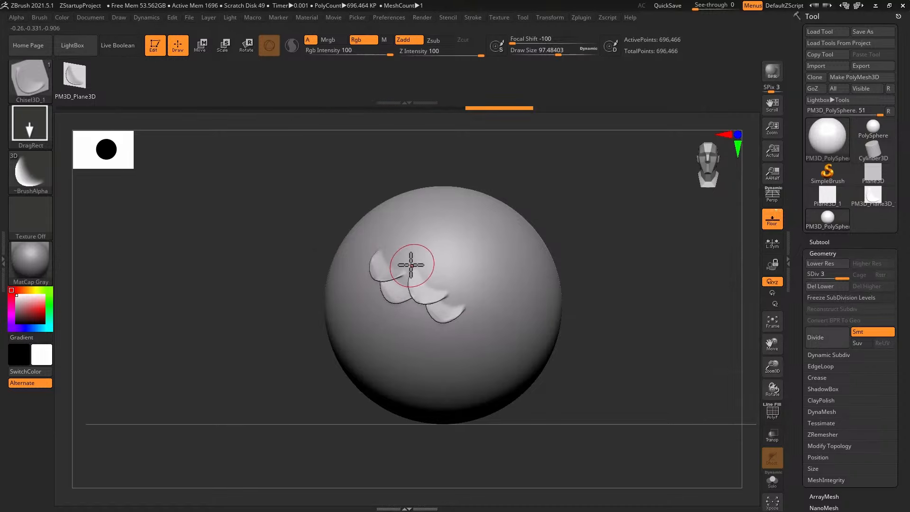
{"action": "left_click_drag", "start_coordinate": [411, 264], "coordinate": [401, 237]}
{"action": "left_click_drag", "start_coordinate": [390, 281], "coordinate": [402, 270], "text": "shift"}
{"action": "left_click_drag", "start_coordinate": [471, 309], "coordinate": [445, 253]}
{"action": "left_click_drag", "start_coordinate": [429, 269], "coordinate": [419, 237]}
{"action": "left_click_drag", "start_coordinate": [491, 310], "coordinate": [440, 232]}
{"action": "left_click_drag", "start_coordinate": [499, 288], "coordinate": [490, 260]}
Step: Store a morph target for the sphere
{"action": "left_click_drag", "start_coordinate": [209, 249], "coordinate": [199, 266]}
{"action": "left_click", "coordinate": [821, 253]}
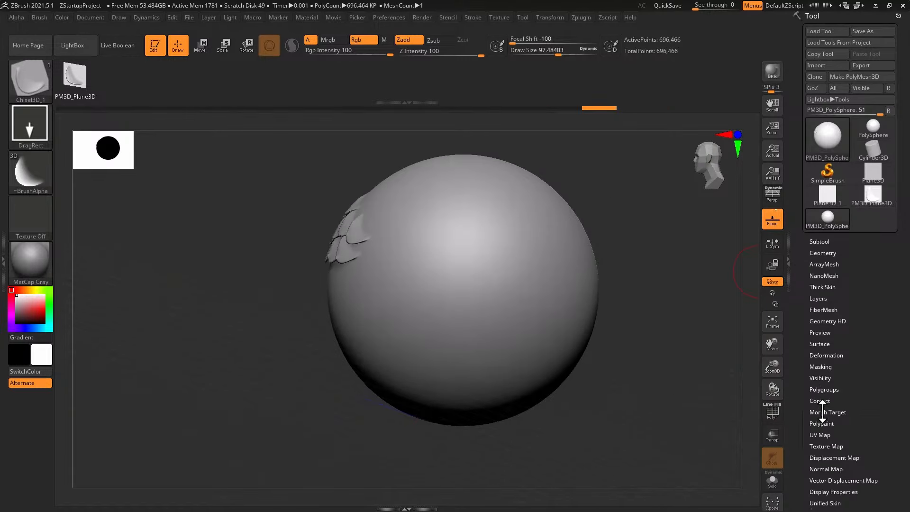
{"action": "left_click", "coordinate": [822, 412]}
Step: Stamp several rows of overlapping scales onto the blank side of the sphere with the custom Chisel3D brush
{"action": "left_click_drag", "start_coordinate": [254, 270], "coordinate": [210, 253], "text": "alt"}
{"action": "left_click_drag", "start_coordinate": [379, 266], "coordinate": [360, 228]}
{"action": "left_click_drag", "start_coordinate": [433, 289], "coordinate": [396, 222]}
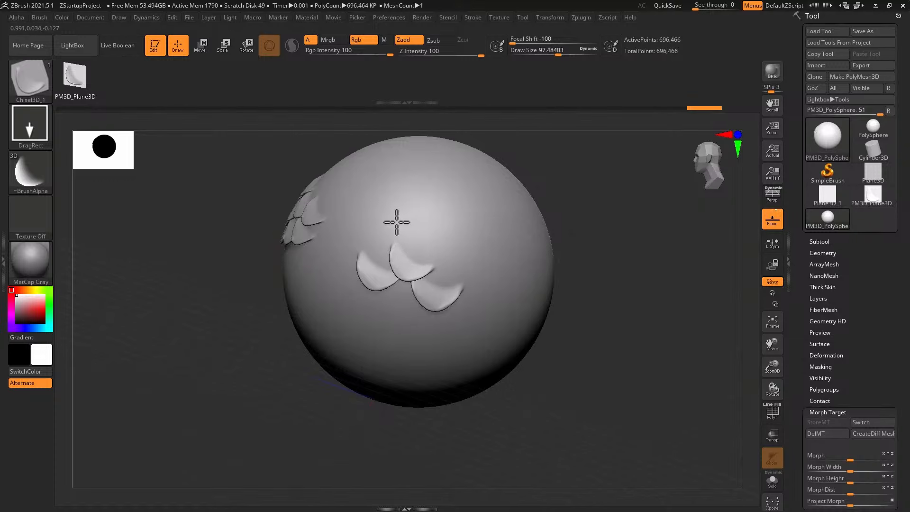
{"action": "left_click_drag", "start_coordinate": [468, 280], "coordinate": [374, 201]}
{"action": "left_click_drag", "start_coordinate": [420, 233], "coordinate": [411, 198]}
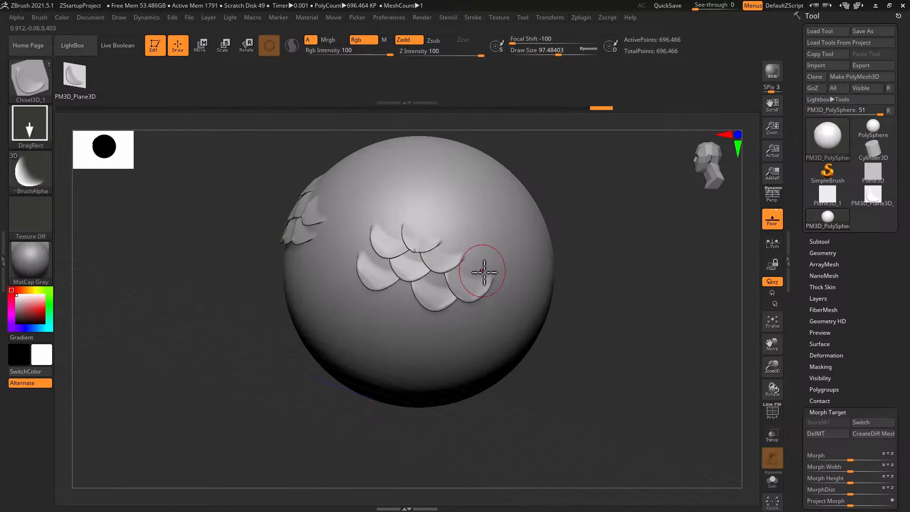
{"action": "left_click_drag", "start_coordinate": [498, 276], "coordinate": [391, 186]}
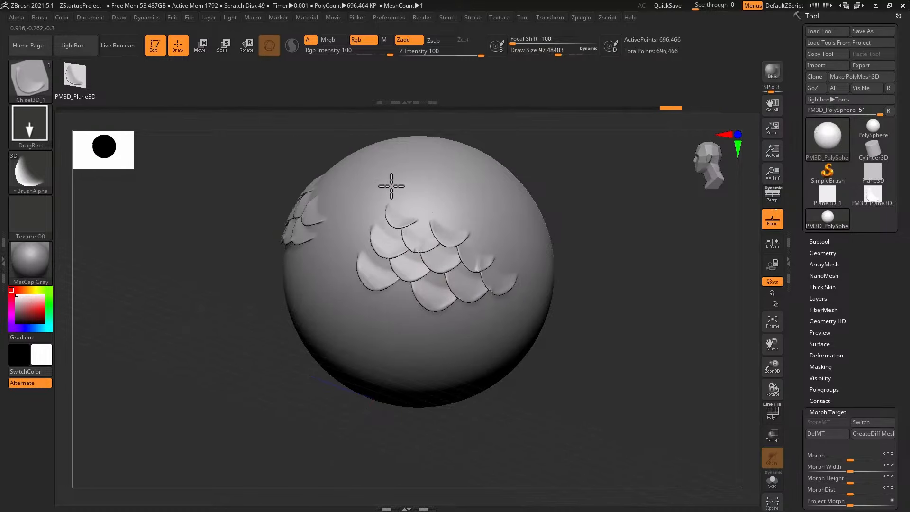
{"action": "left_click_drag", "start_coordinate": [361, 242], "coordinate": [337, 222]}
{"action": "mouse_move", "coordinate": [228, 331]}
{"action": "left_mouse_down"}
{"action": "mouse_move", "coordinate": [205, 300]}
{"action": "mouse_move", "coordinate": [185, 326]}
{"action": "left_mouse_up"}
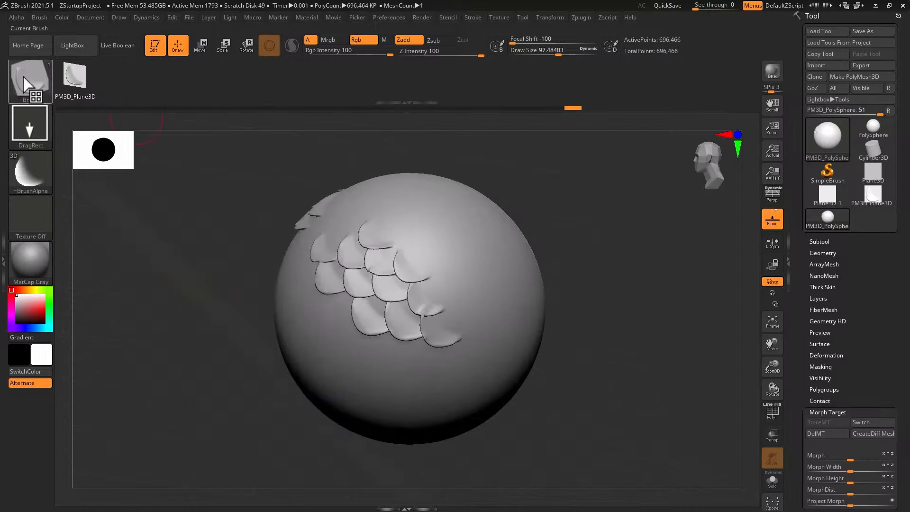
Step: Brush away the outer stamped scales and soften the edges of the remaining ones on the sphere with the Morph brush
{"action": "left_click", "coordinate": [24, 78]}
{"action": "key", "text": "m"}
{"action": "key", "text": "o"}
{"action": "key", "text": "s"}
{"action": "mouse_move", "coordinate": [382, 252]}
{"action": "left_mouse_down"}
{"action": "mouse_move", "coordinate": [400, 241]}
{"action": "mouse_move", "coordinate": [431, 315]}
{"action": "mouse_move", "coordinate": [431, 304]}
{"action": "left_mouse_up"}
{"action": "left_click_drag", "start_coordinate": [178, 291], "coordinate": [199, 299]}
{"action": "left_click_drag", "start_coordinate": [412, 317], "coordinate": [415, 301]}
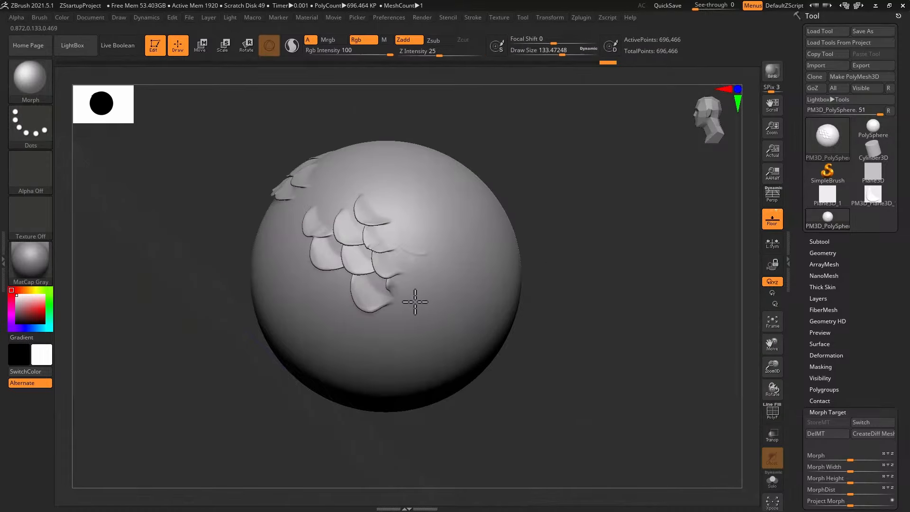
{"action": "mouse_move", "coordinate": [387, 249]}
{"action": "left_mouse_down"}
{"action": "mouse_move", "coordinate": [368, 229]}
{"action": "mouse_move", "coordinate": [405, 240]}
{"action": "left_mouse_up"}
{"action": "mouse_move", "coordinate": [159, 287]}
{"action": "left_mouse_down"}
{"action": "mouse_move", "coordinate": [180, 286]}
{"action": "mouse_move", "coordinate": [175, 265]}
{"action": "left_mouse_up"}
{"action": "mouse_move", "coordinate": [389, 323]}
{"action": "left_mouse_down"}
{"action": "mouse_move", "coordinate": [351, 292]}
{"action": "mouse_move", "coordinate": [351, 258]}
{"action": "mouse_move", "coordinate": [327, 247]}
{"action": "left_mouse_up"}
{"action": "mouse_move", "coordinate": [163, 305]}
{"action": "left_mouse_down"}
{"action": "mouse_move", "coordinate": [455, 429]}
{"action": "mouse_move", "coordinate": [477, 412]}
{"action": "left_mouse_up"}
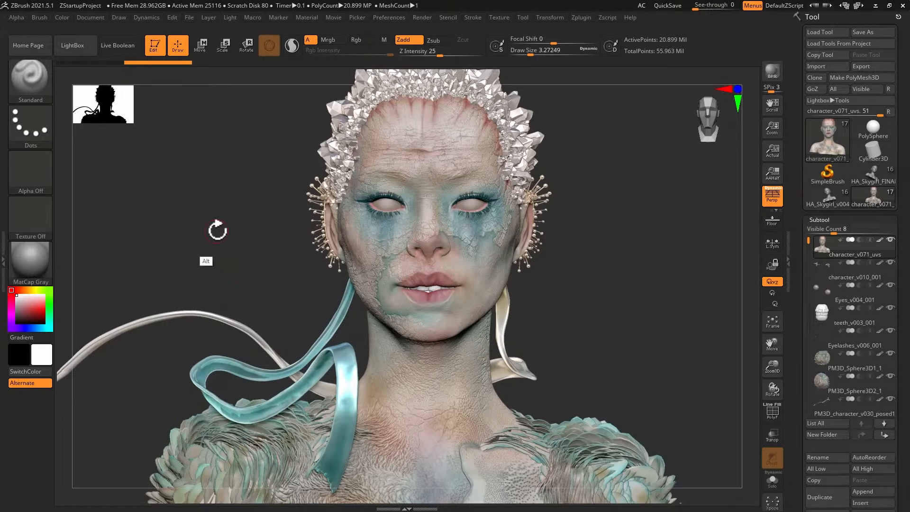
Step: Mask the character's skin by cavity
{"action": "left_click_drag", "start_coordinate": [218, 227], "coordinate": [326, 248]}
{"action": "left_click_drag", "start_coordinate": [645, 236], "coordinate": [607, 236]}
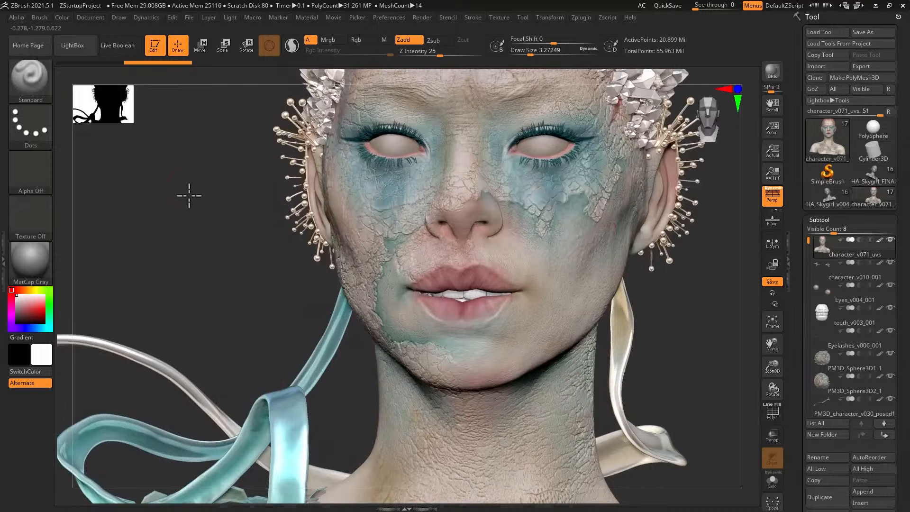
{"action": "left_click_drag", "start_coordinate": [188, 194], "coordinate": [180, 227]}
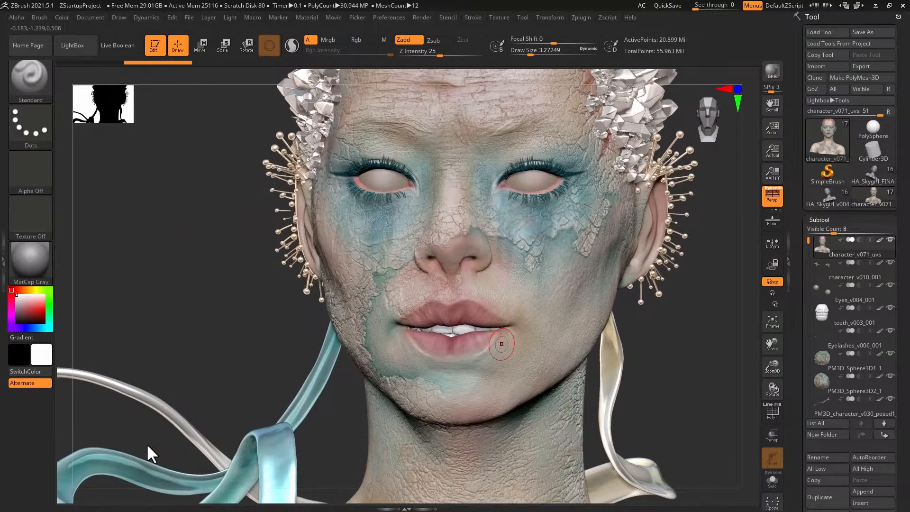
{"action": "left_click", "coordinate": [819, 219]}
{"action": "left_click_drag", "start_coordinate": [833, 362], "coordinate": [848, 326]}
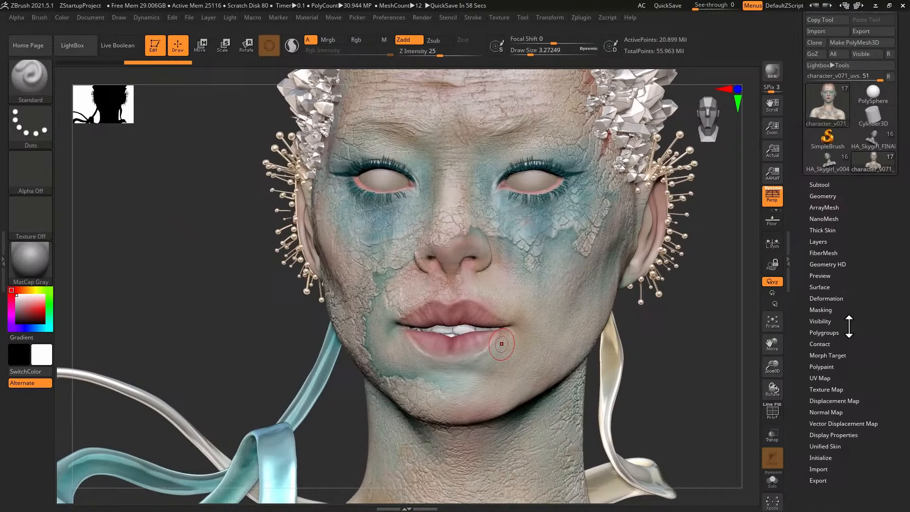
{"action": "left_click", "coordinate": [819, 309]}
{"action": "left_click", "coordinate": [830, 349]}
{"action": "left_click", "coordinate": [833, 359]}
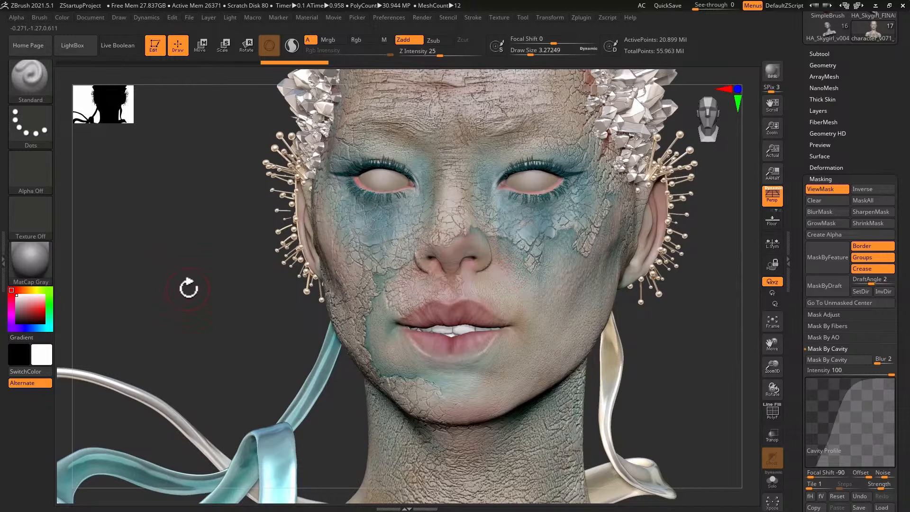
Step: Invert the character's cavity mask and pick a muted red as the paint color
{"action": "left_click", "coordinate": [185, 285], "text": "ctrl"}
{"action": "left_click_drag", "start_coordinate": [193, 298], "coordinate": [205, 299]}
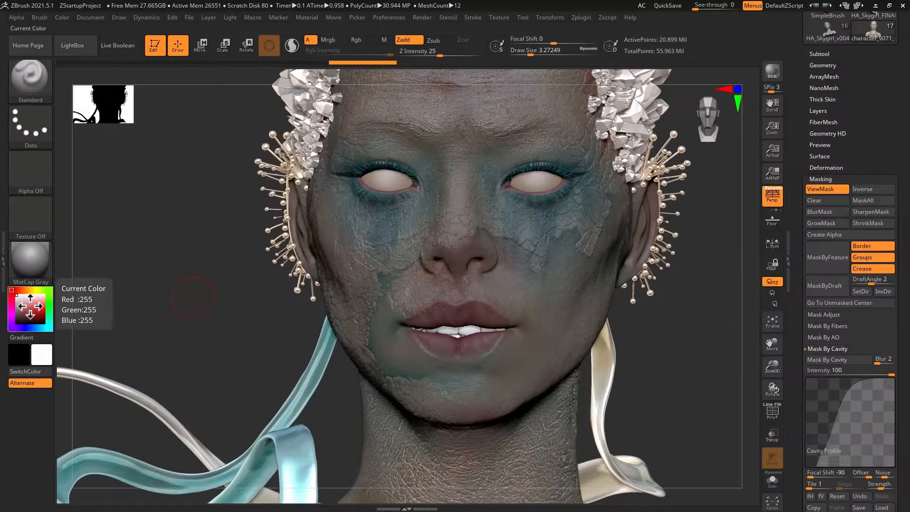
{"action": "left_click_drag", "start_coordinate": [27, 306], "coordinate": [16, 289]}
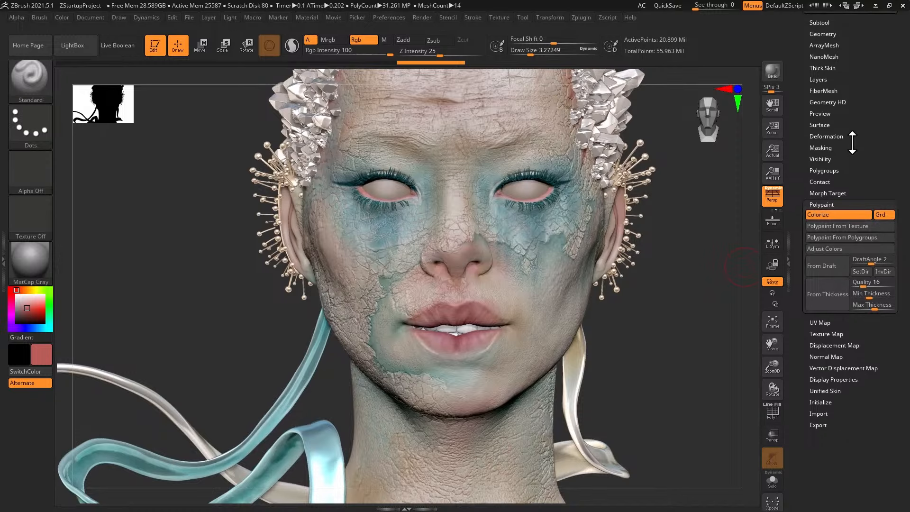
Step: Open Adjust Colors for the character's polypaint and bring the head closer in its preview
{"action": "left_click", "coordinate": [824, 260]}
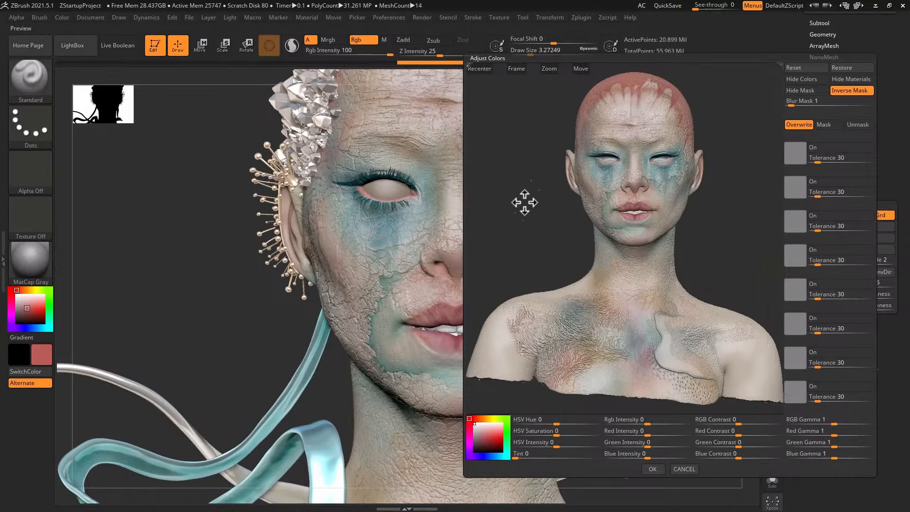
{"action": "mouse_move", "coordinate": [524, 201]}
{"action": "left_mouse_down"}
{"action": "mouse_move", "coordinate": [554, 93]}
{"action": "mouse_move", "coordinate": [516, 280]}
{"action": "mouse_move", "coordinate": [520, 197]}
{"action": "left_mouse_up"}
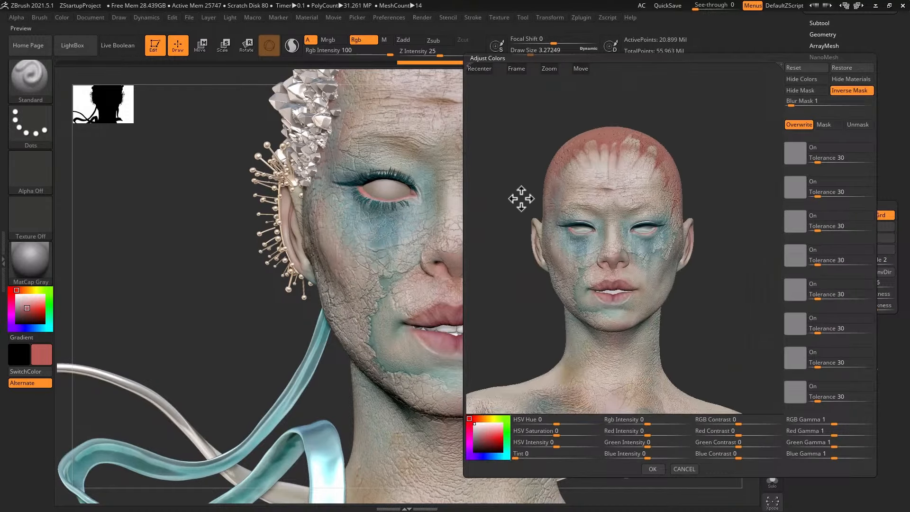